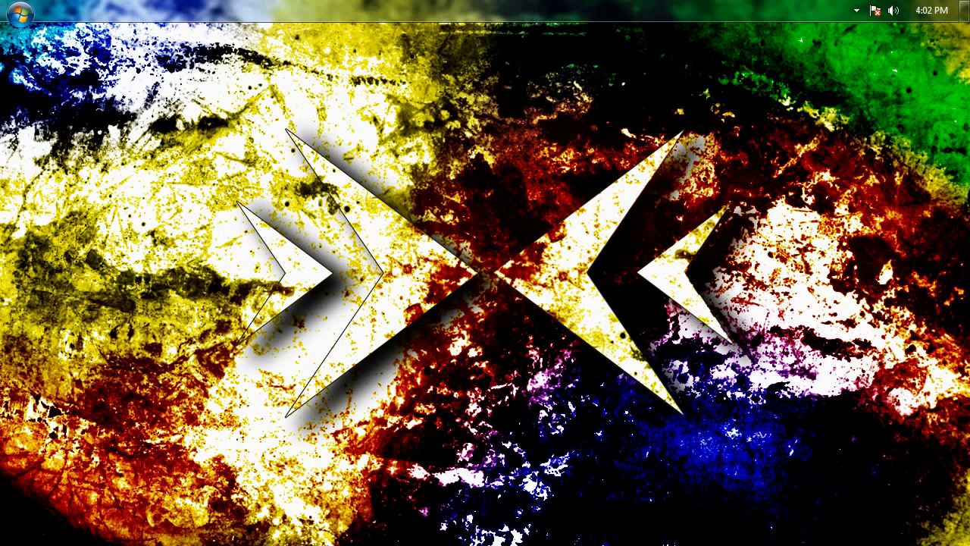
Step: Launch Photoshop and open Photo0039 from the Pics folder
mouse_move(460, 534)
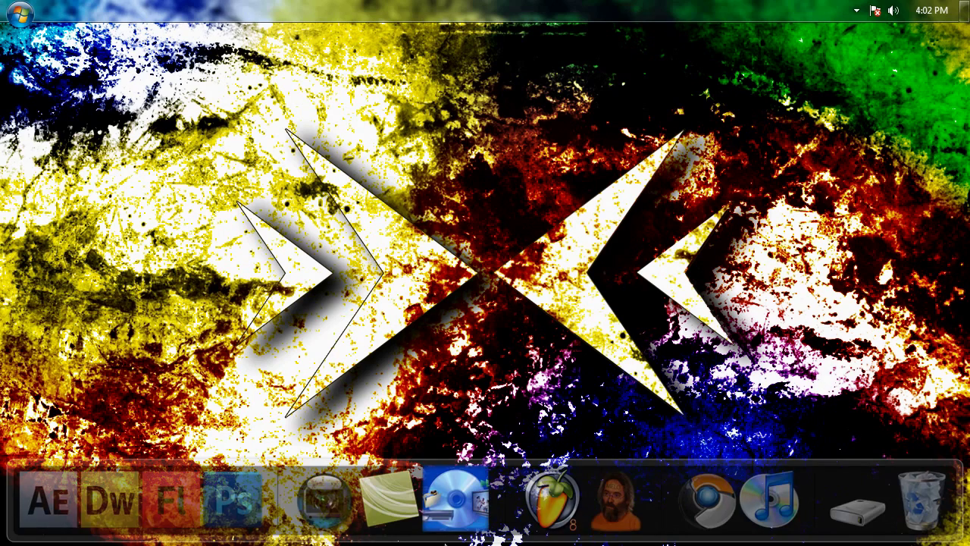
left_click(243, 496)
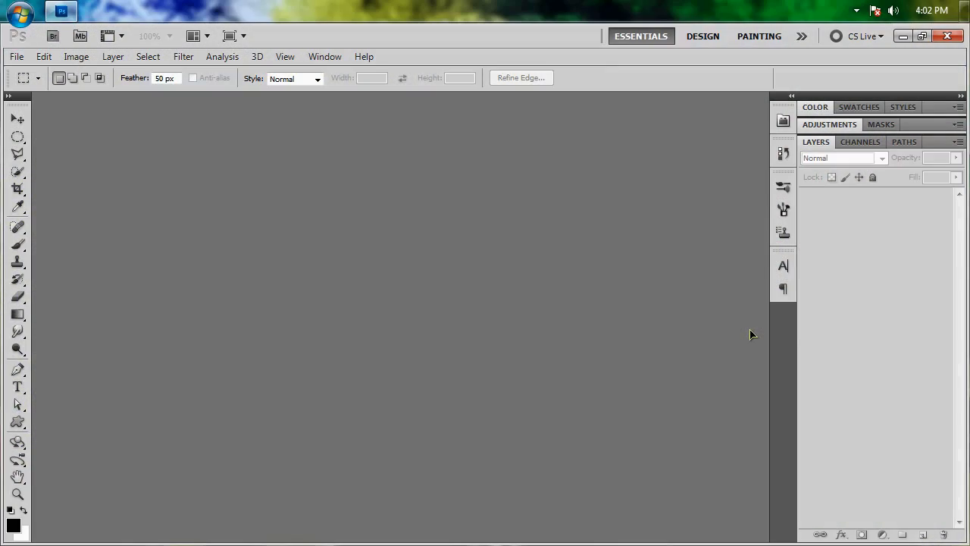
left_click(16, 56)
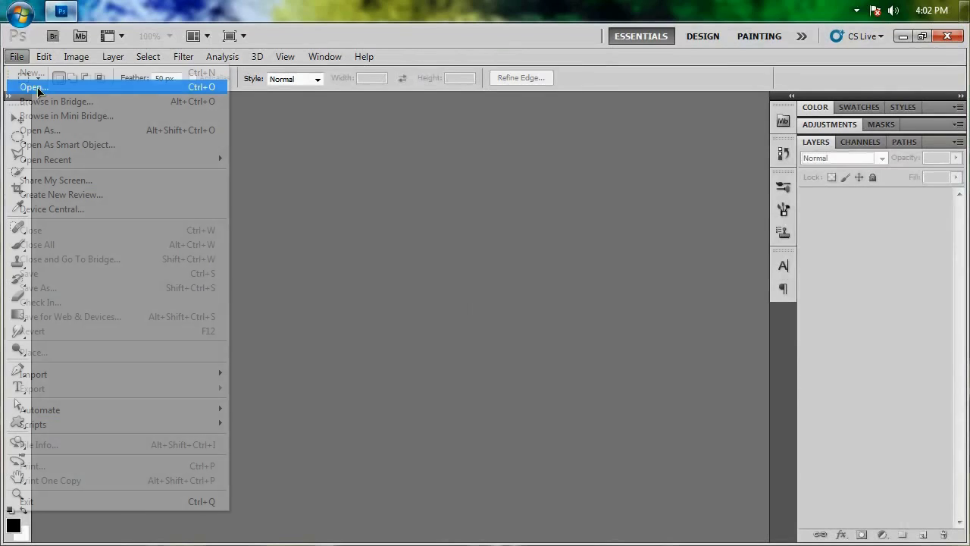
left_click(32, 88)
left_click(491, 255)
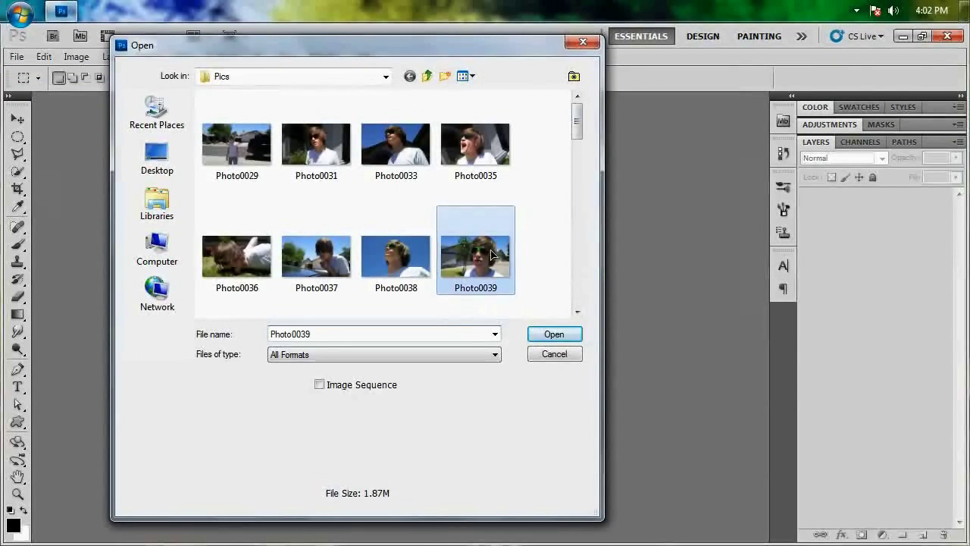
double_click(493, 255)
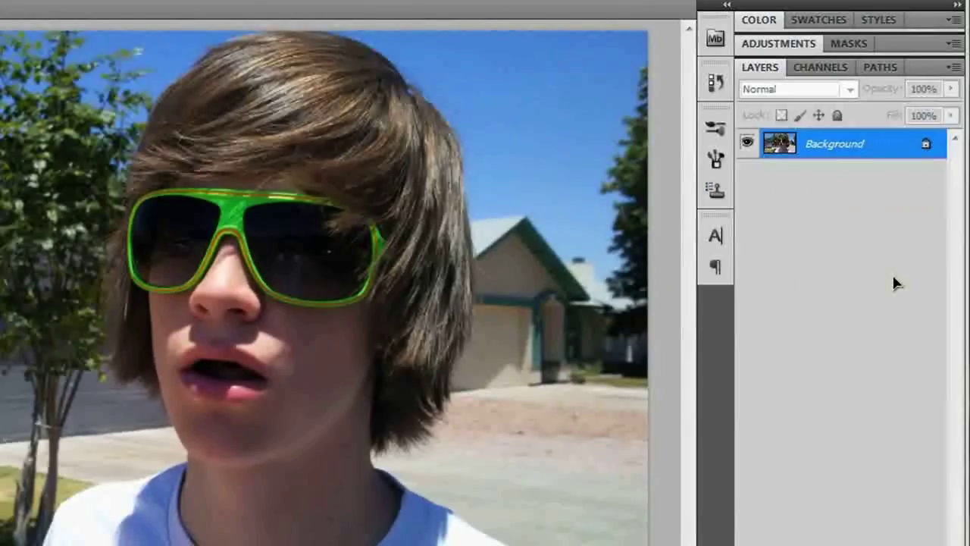
Step: Convert the locked Background into an editable layer named Trexten
double_click(926, 150)
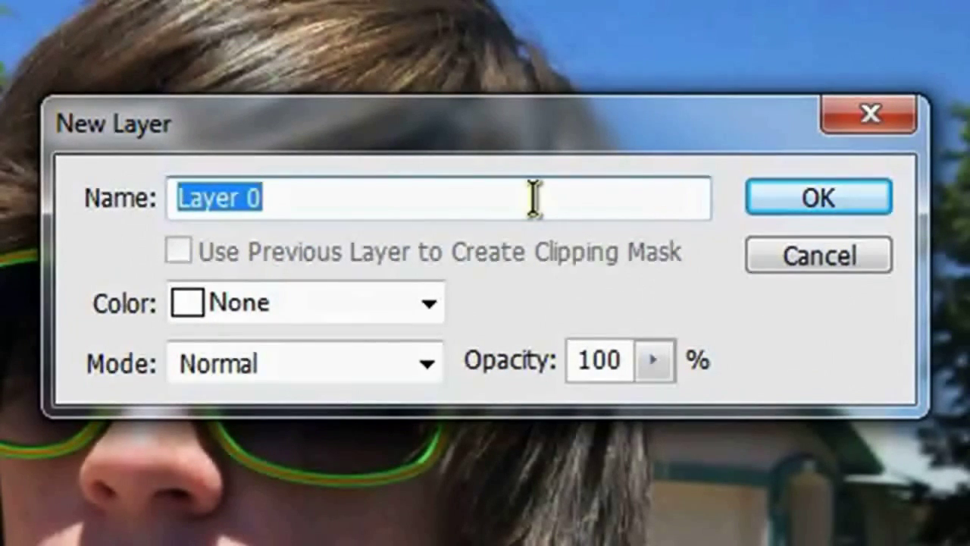
type("Trexte")
key("Return")
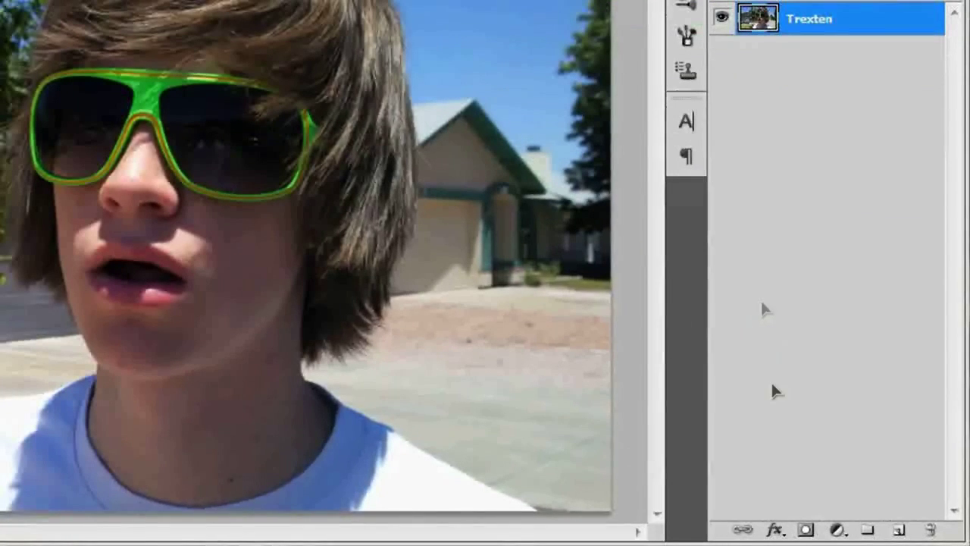
Step: Add a white layer mask to the Trexten layer and pick the Brush tool
left_click(806, 530)
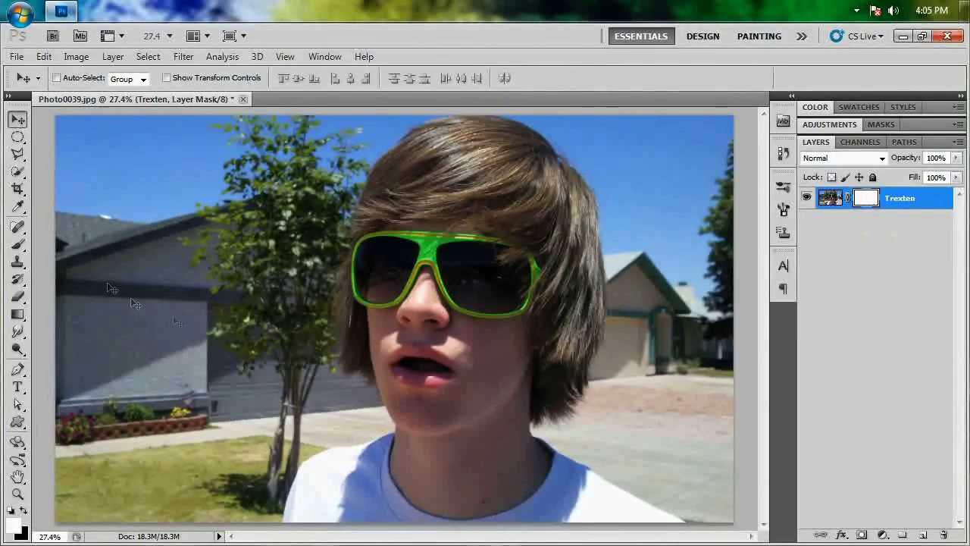
left_click(18, 244)
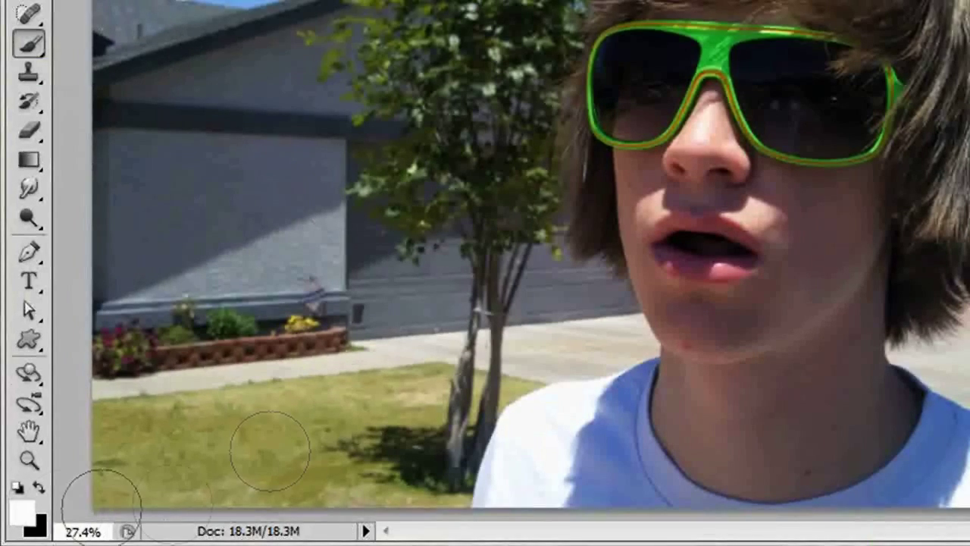
Step: Set the foreground to black and paint the mask to softly hide the top-left sky and house
left_click(40, 490)
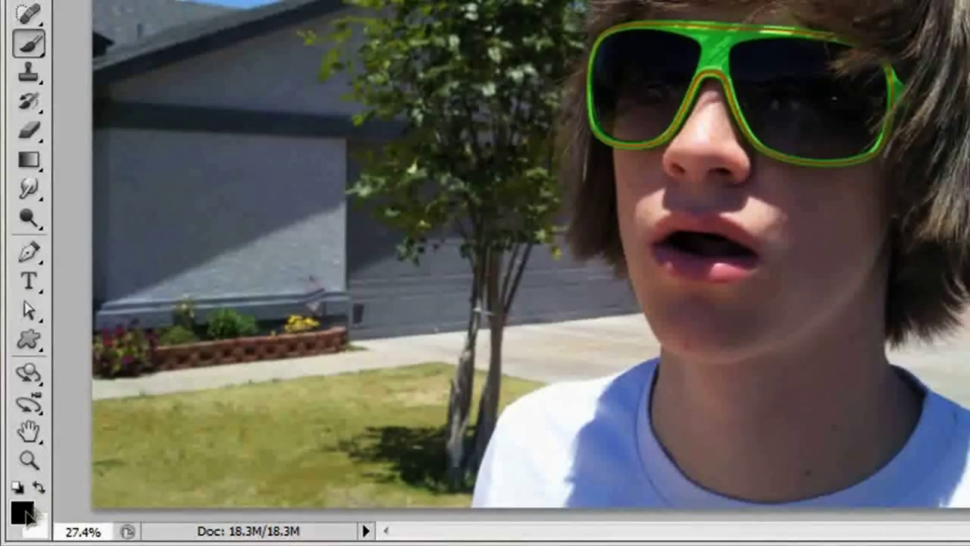
left_click(39, 490)
left_click(39, 490)
left_click(22, 512)
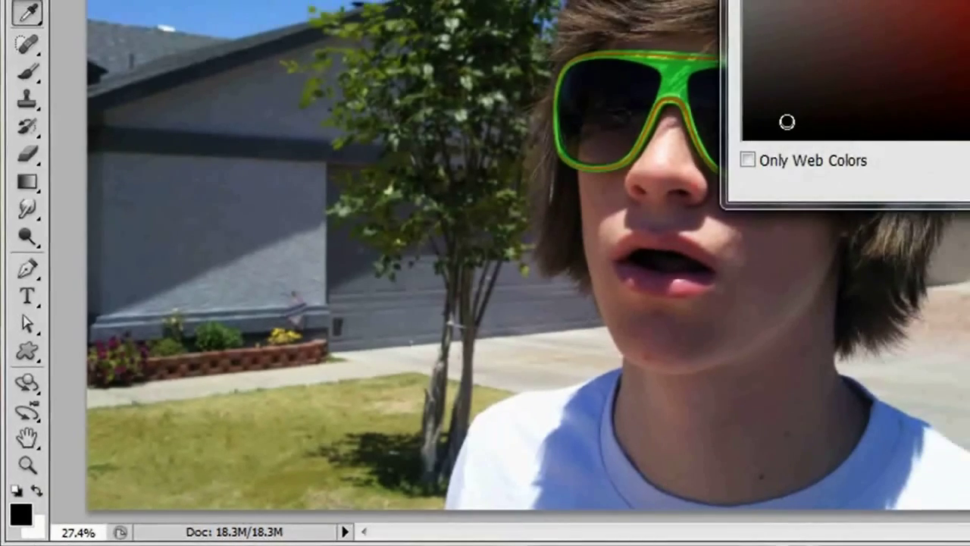
key("Return")
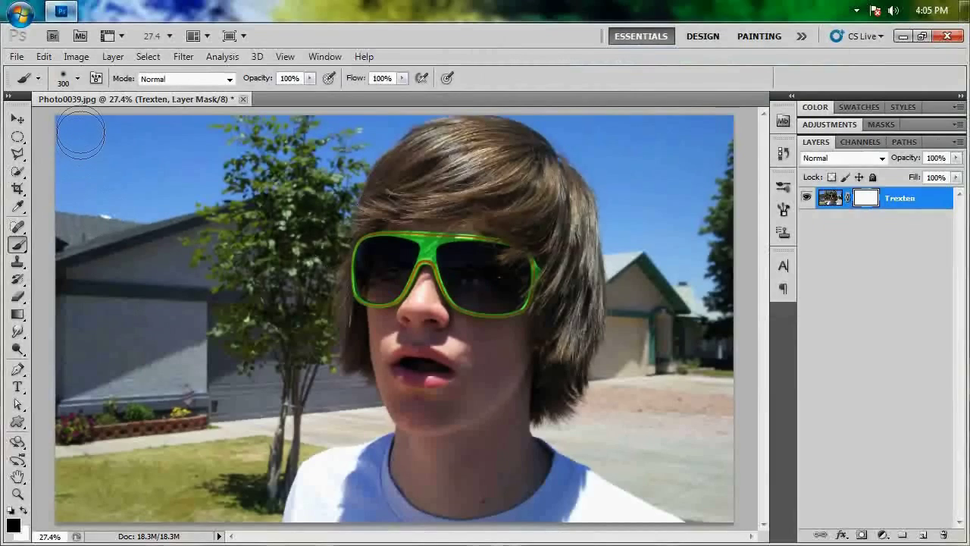
mouse_move(80, 133)
left_mouse_down()
mouse_move(60, 144)
mouse_move(129, 112)
mouse_move(181, 106)
mouse_move(97, 141)
mouse_move(34, 225)
mouse_move(93, 172)
mouse_move(204, 100)
mouse_move(66, 241)
mouse_move(62, 300)
mouse_move(128, 193)
mouse_move(123, 210)
mouse_move(188, 152)
mouse_move(323, 108)
mouse_move(130, 193)
left_mouse_up()
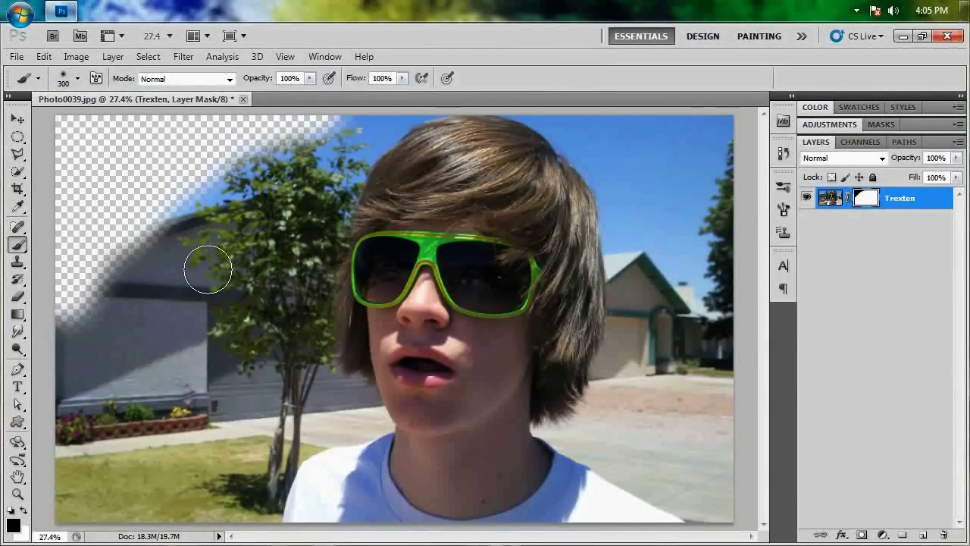
mouse_move(207, 269)
left_mouse_down()
mouse_move(116, 223)
mouse_move(238, 186)
left_mouse_up()
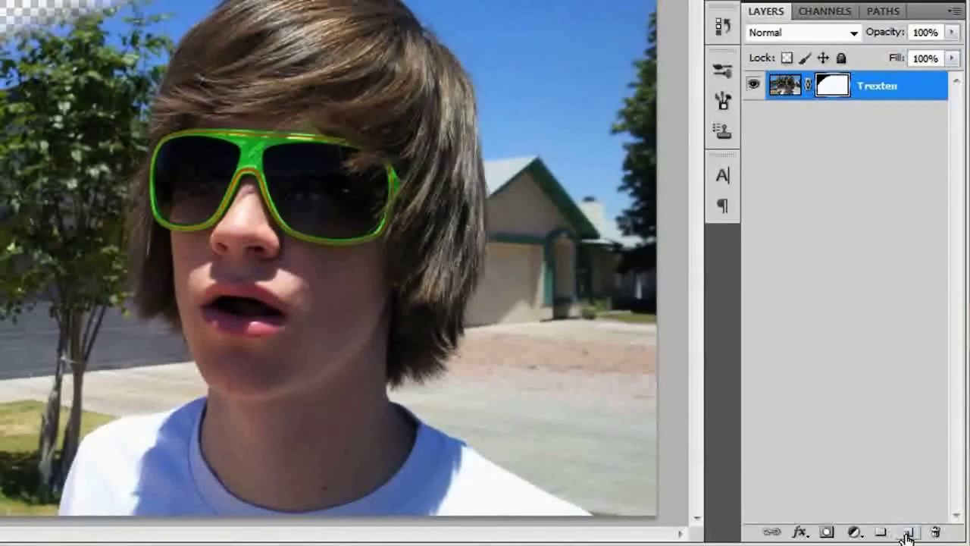
Step: Add a white-filled Layer 1 beneath Trexten, then select the Trexten layer again
left_click(908, 533, "ctrl")
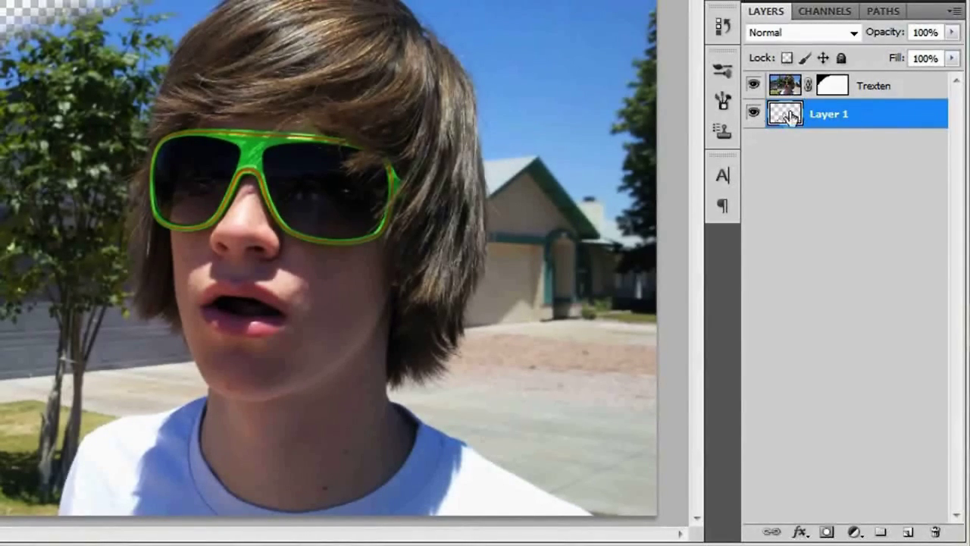
key("shift+F5")
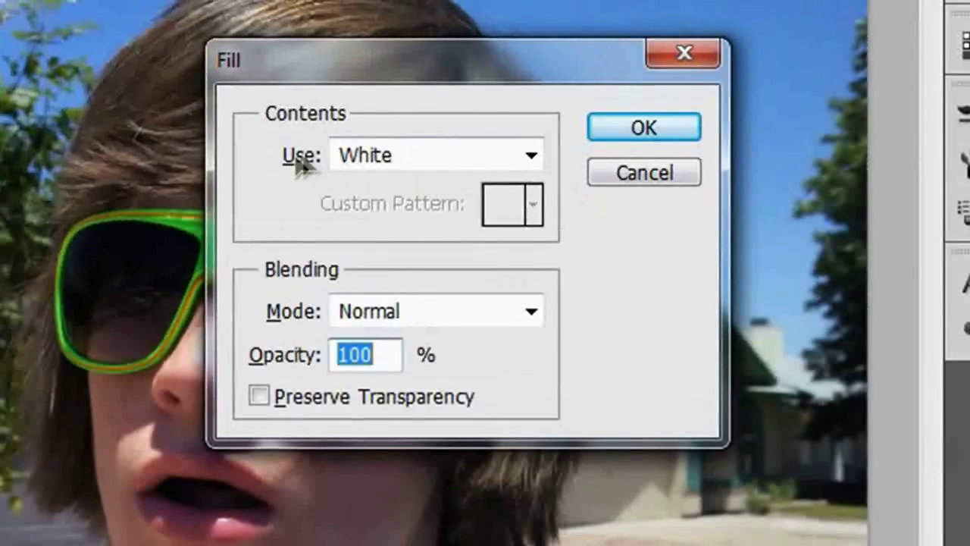
left_click(426, 152)
left_click(385, 444)
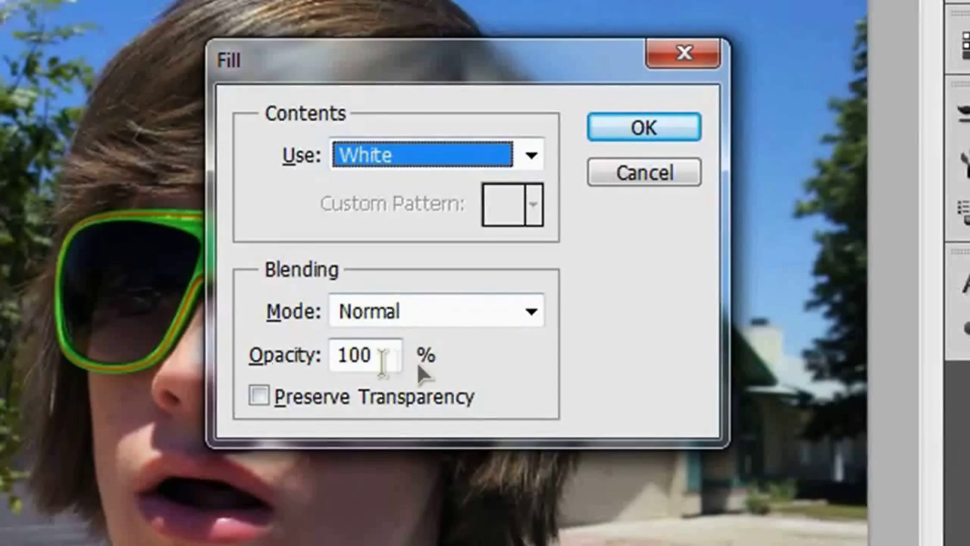
left_click(625, 128)
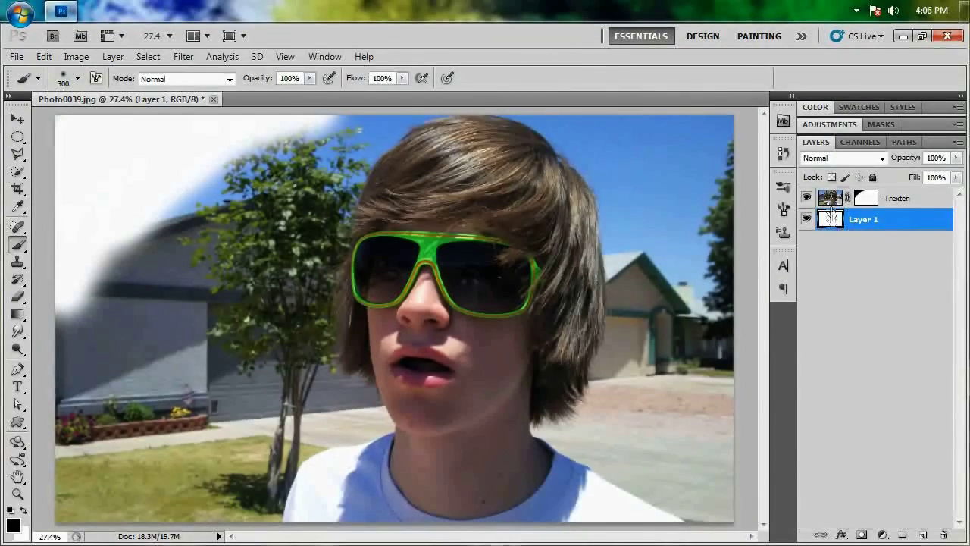
left_click(926, 206)
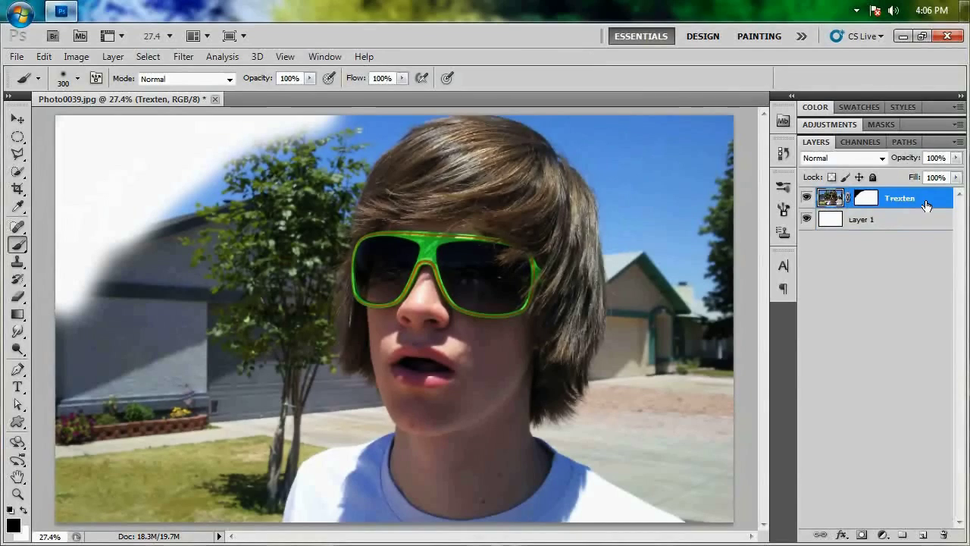
Step: Select the Trexten layer mask and undo the stray dark strokes painted on the photo
left_click_drag(129, 235, 80, 314)
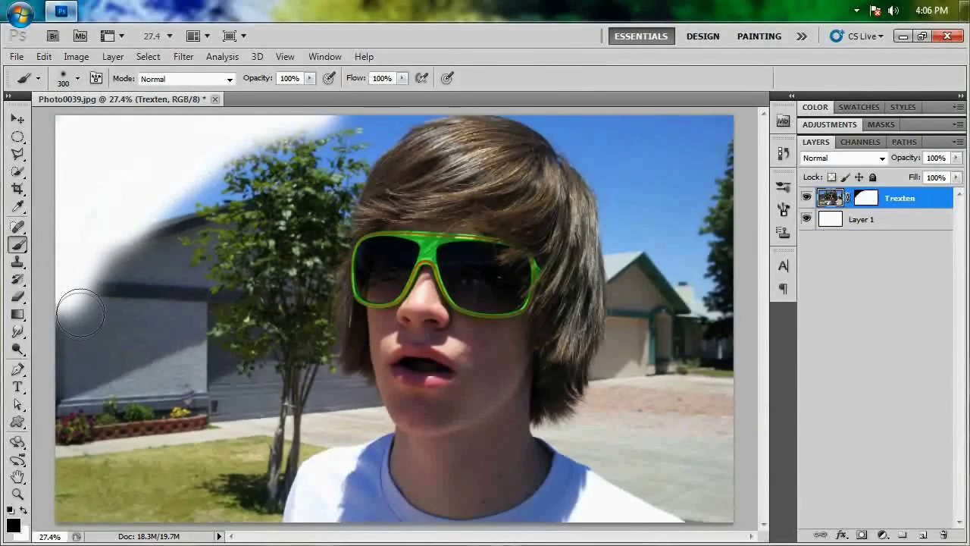
mouse_move(156, 143)
left_mouse_down()
mouse_move(72, 299)
mouse_move(93, 281)
left_mouse_up()
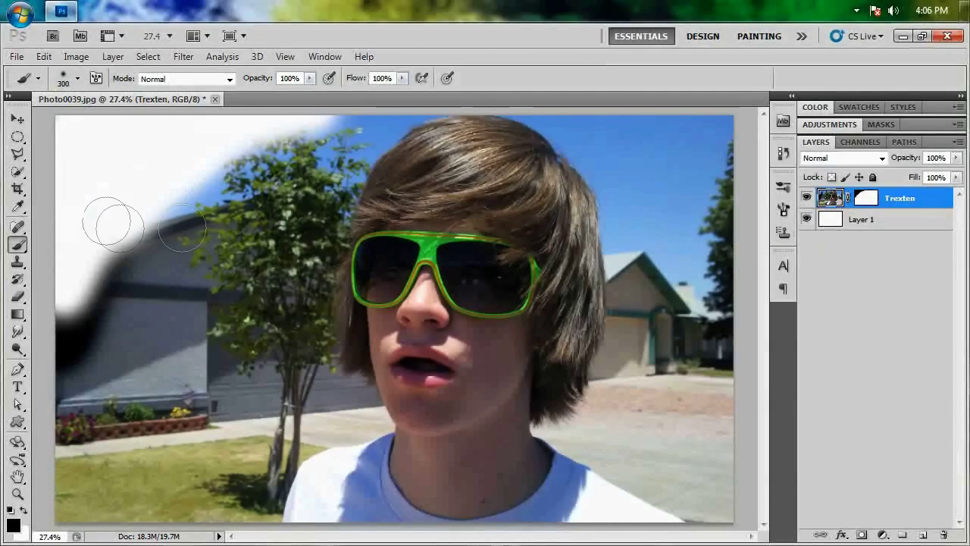
left_click(854, 200)
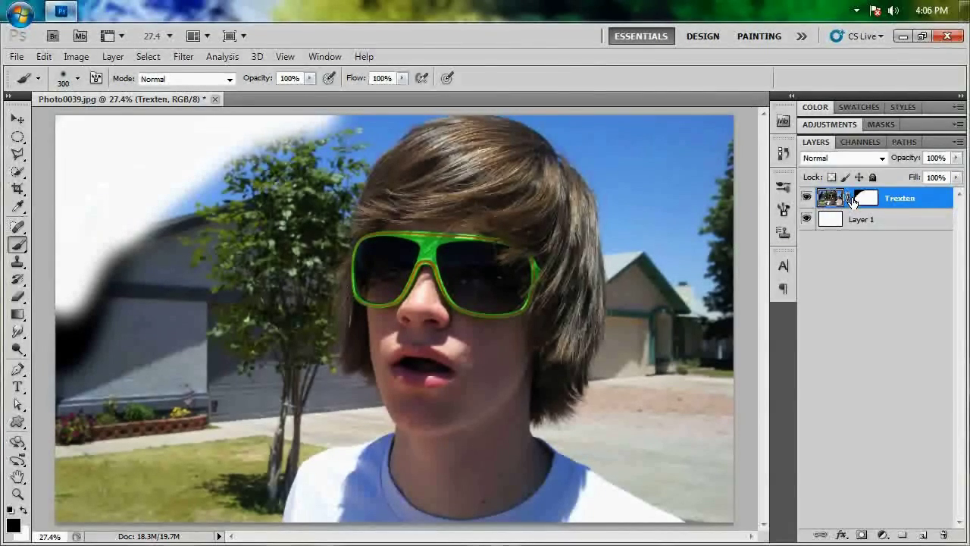
left_click(44, 56)
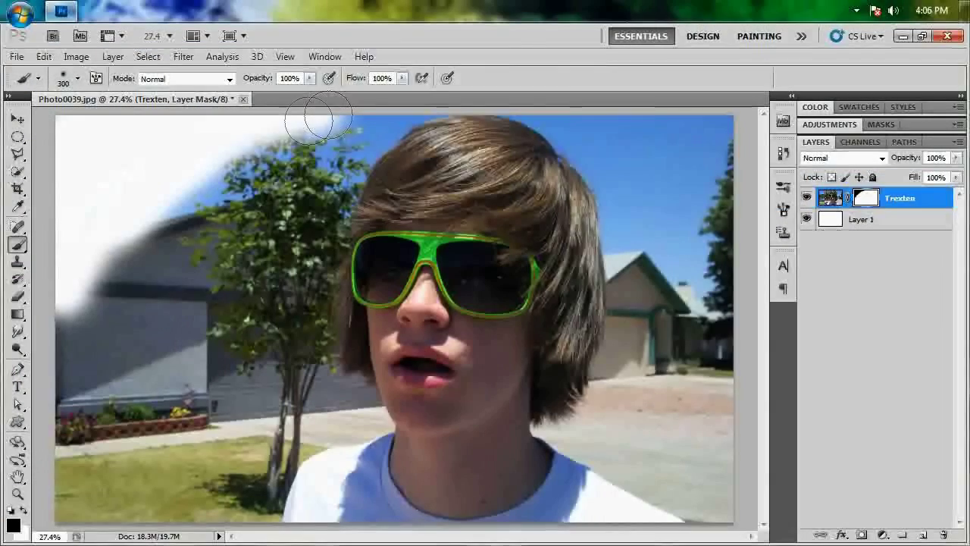
Step: Paint black on the mask to fade the left edge to white, then white to restore the photo
left_click_drag(303, 108, 128, 255)
mouse_move(221, 190)
left_mouse_down()
mouse_move(55, 309)
mouse_move(4, 372)
mouse_move(114, 272)
mouse_move(47, 402)
mouse_move(100, 301)
mouse_move(56, 416)
mouse_move(59, 541)
mouse_move(60, 476)
mouse_move(95, 514)
mouse_move(81, 397)
mouse_move(139, 483)
mouse_move(135, 362)
mouse_move(120, 459)
mouse_move(125, 251)
mouse_move(125, 353)
mouse_move(153, 347)
mouse_move(172, 296)
mouse_move(241, 190)
left_mouse_up()
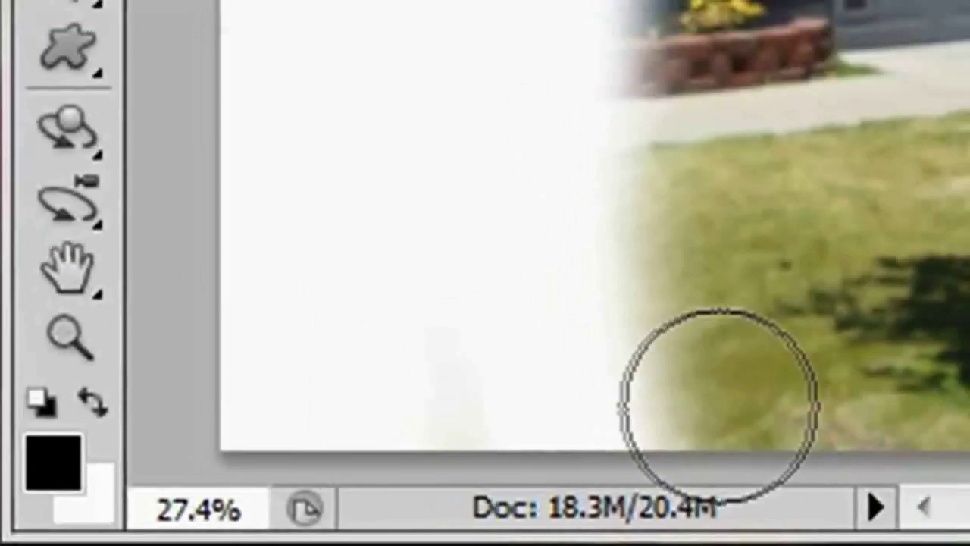
left_click(92, 402)
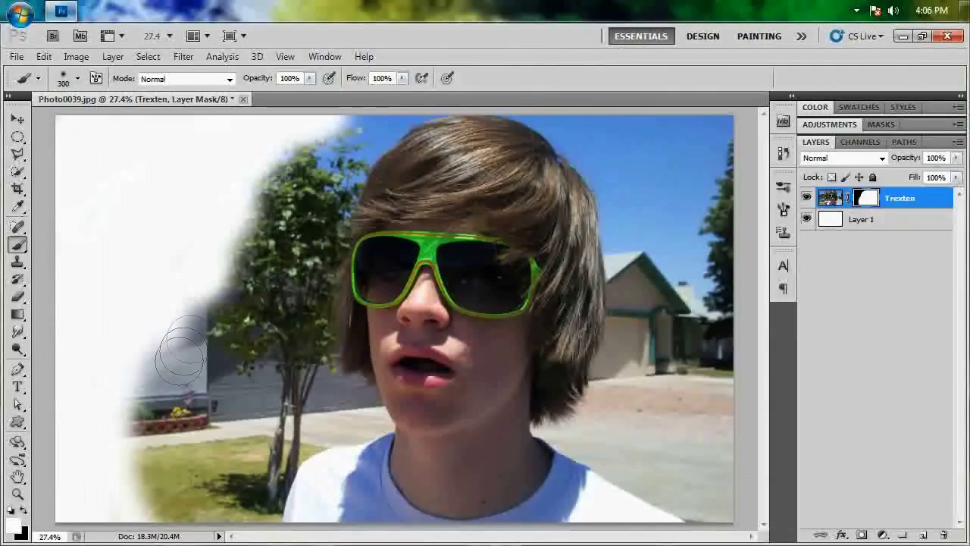
mouse_move(178, 364)
left_mouse_down()
mouse_move(305, 135)
mouse_move(340, 119)
mouse_move(267, 130)
mouse_move(234, 182)
mouse_move(166, 335)
mouse_move(149, 414)
mouse_move(150, 523)
mouse_move(177, 241)
mouse_move(239, 123)
mouse_move(143, 254)
mouse_move(132, 329)
mouse_move(131, 518)
mouse_move(144, 224)
mouse_move(210, 114)
mouse_move(92, 413)
mouse_move(101, 527)
mouse_move(205, 426)
left_mouse_up()
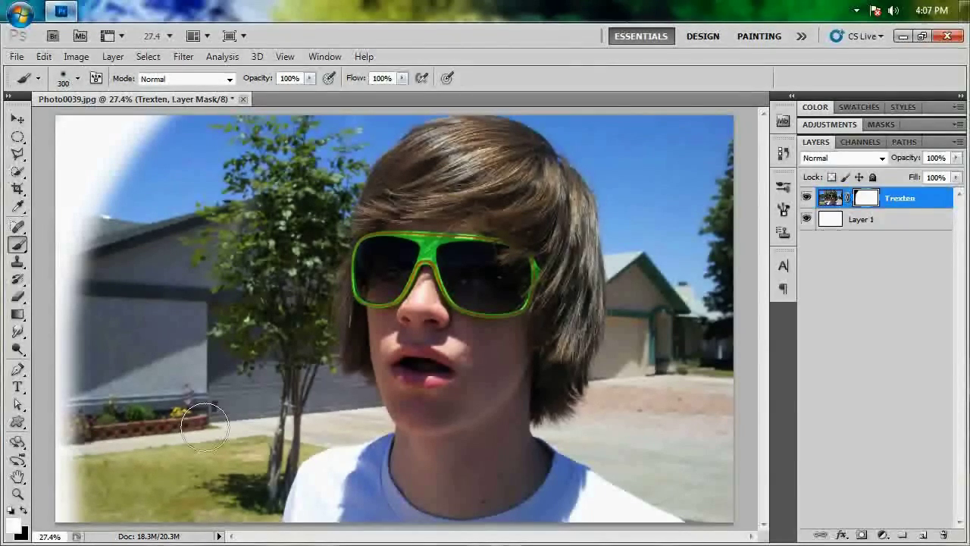
Step: Change the foreground colour from light grey c7c7c7 to a dark grey near #2F2F2F
left_click(15, 527)
left_click_drag(271, 143, 239, 147)
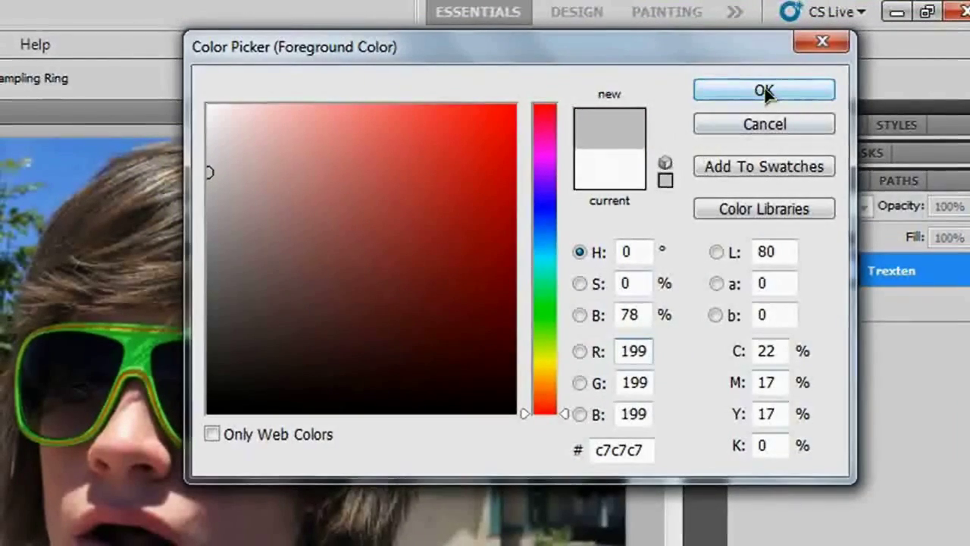
left_click(764, 91)
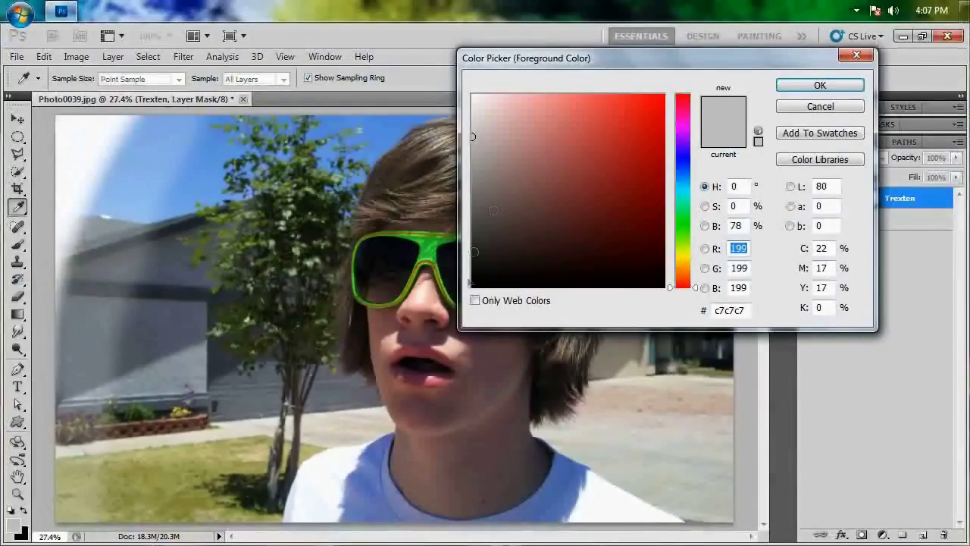
left_click_drag(563, 55, 467, 187)
left_click(396, 242)
Step: Paint the mask around the boy's head and shoulders, fading sky, house, tree and lawn to white
key("Return")
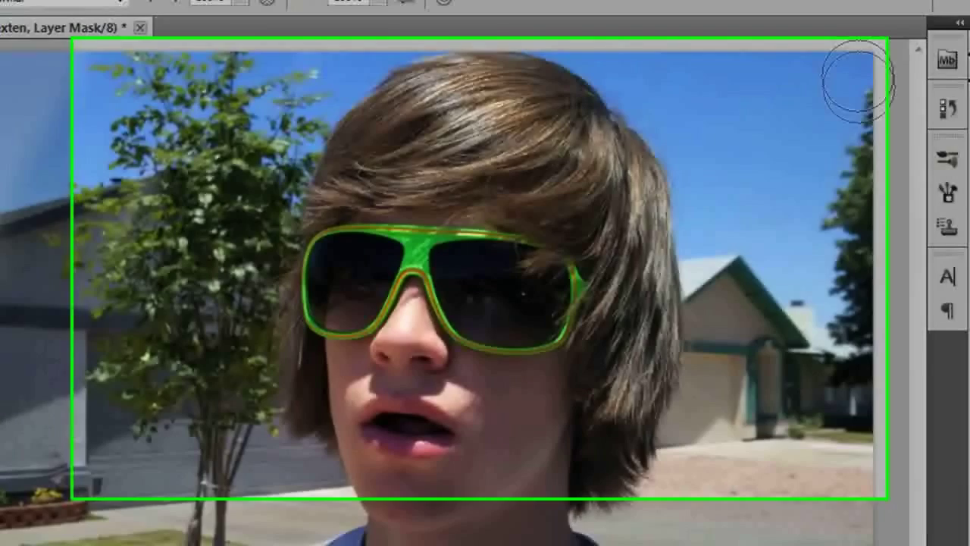
mouse_move(856, 80)
left_mouse_down()
mouse_move(872, 117)
mouse_move(803, 70)
mouse_move(806, 127)
mouse_move(864, 235)
left_mouse_up()
mouse_move(925, 184)
left_mouse_down()
mouse_move(808, 38)
mouse_move(711, 18)
mouse_move(868, 177)
mouse_move(901, 235)
mouse_move(781, 88)
mouse_move(931, 422)
mouse_move(932, 321)
mouse_move(900, 266)
left_mouse_up()
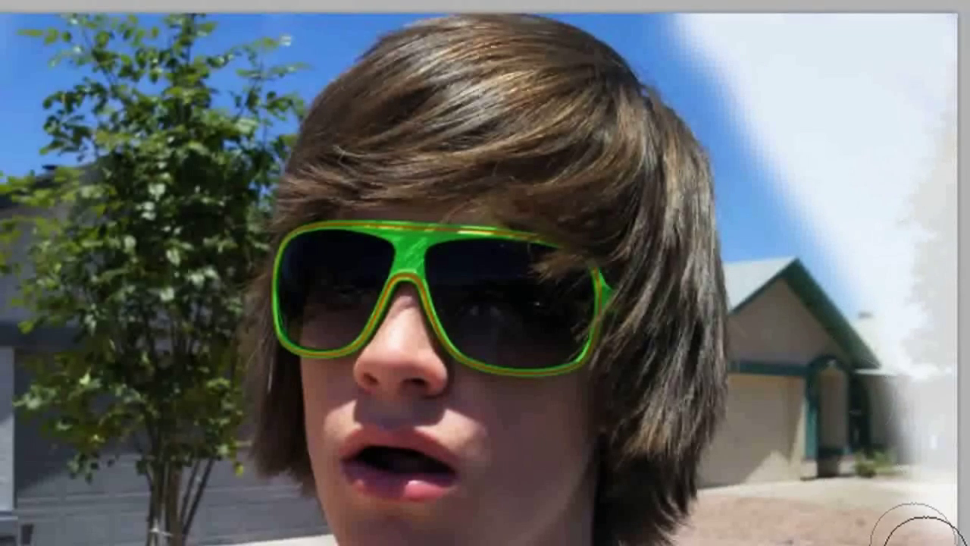
mouse_move(887, 401)
left_mouse_down()
mouse_move(823, 483)
mouse_move(905, 515)
mouse_move(894, 531)
left_mouse_up()
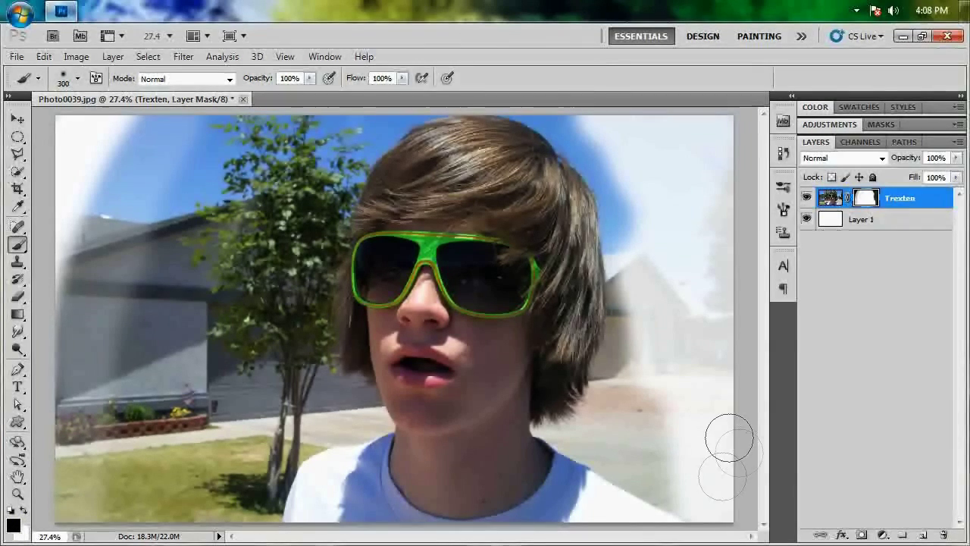
mouse_move(682, 476)
left_mouse_down()
mouse_move(581, 445)
mouse_move(632, 372)
mouse_move(629, 205)
mouse_move(606, 129)
mouse_move(623, 268)
mouse_move(428, 106)
mouse_move(286, 292)
mouse_move(282, 379)
left_mouse_up()
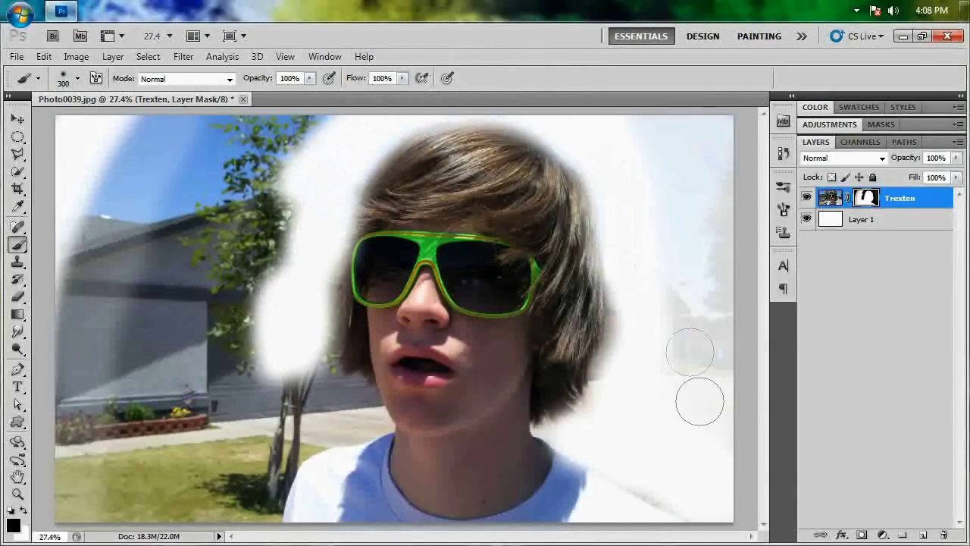
left_click_drag(698, 398, 667, 297)
mouse_move(314, 335)
left_mouse_down()
mouse_move(314, 386)
mouse_move(246, 500)
mouse_move(273, 482)
mouse_move(65, 445)
mouse_move(234, 321)
mouse_move(232, 174)
mouse_move(61, 372)
mouse_move(205, 210)
mouse_move(223, 123)
mouse_move(114, 163)
left_mouse_up()
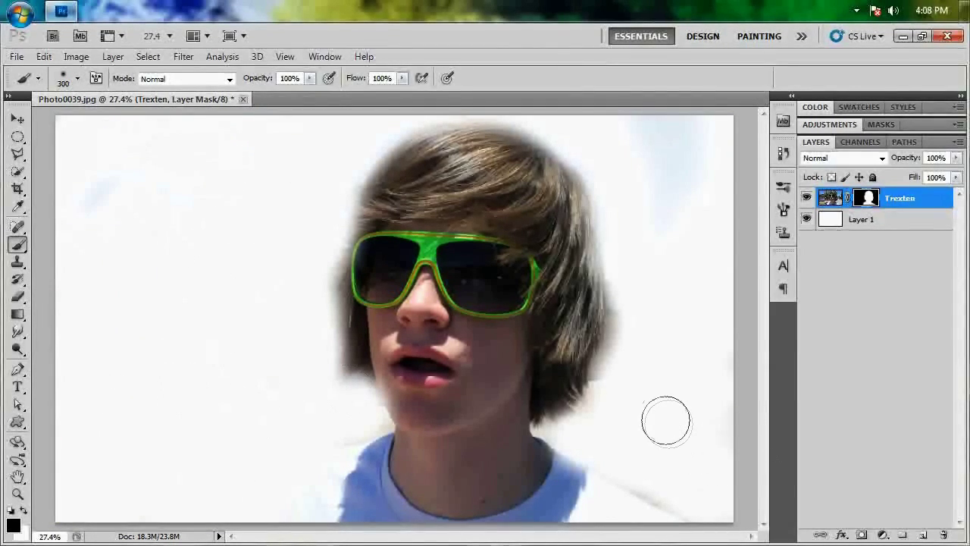
mouse_move(639, 281)
left_mouse_down()
mouse_move(619, 379)
mouse_move(639, 338)
left_mouse_up()
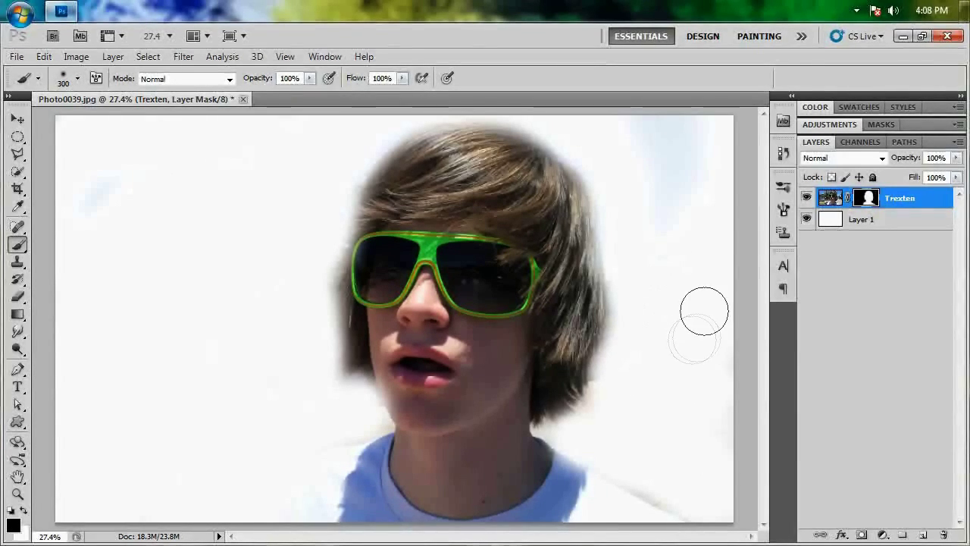